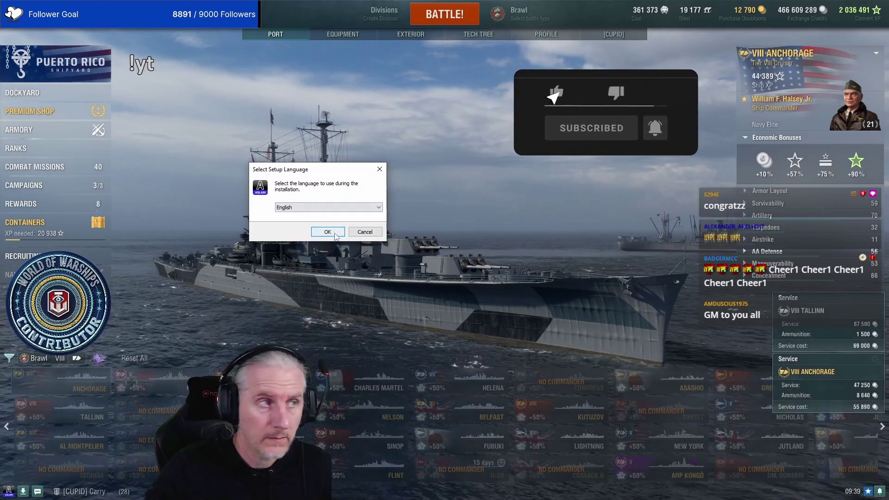
Start the modpack setup in English, enable the preview window option and continue past the welcome page
left_click(334, 233)
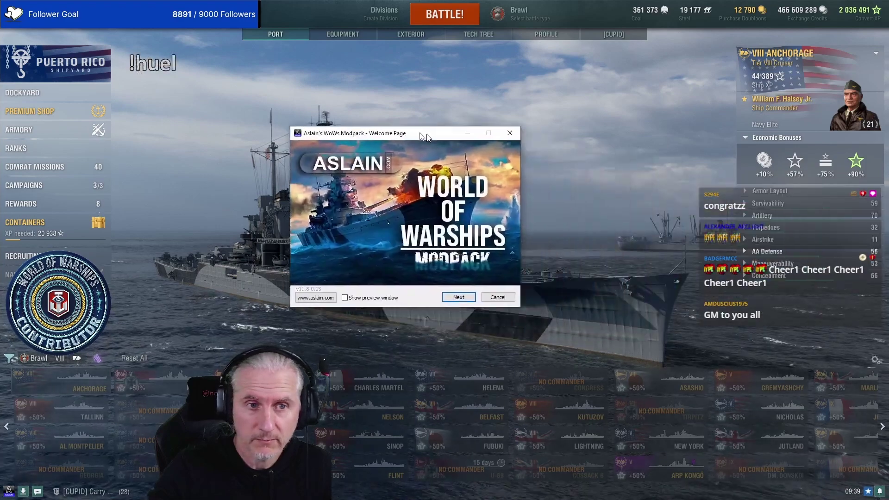
left_click_drag(422, 134, 384, 127)
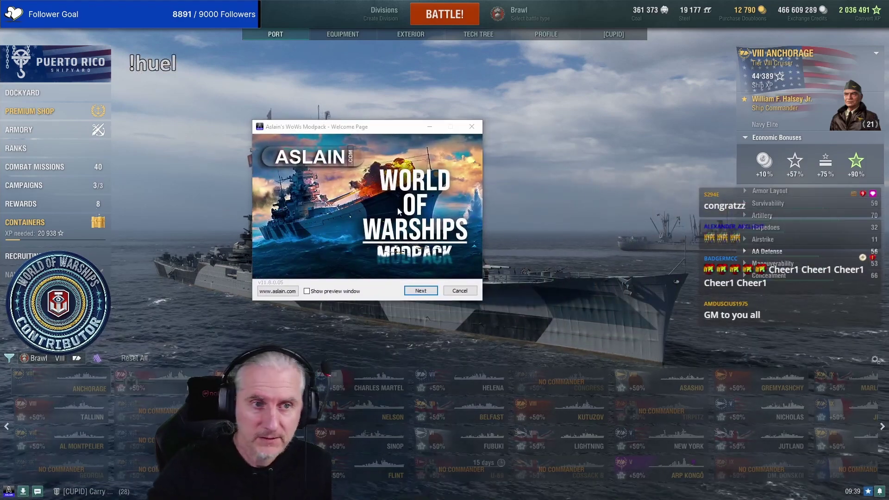
left_click(335, 291)
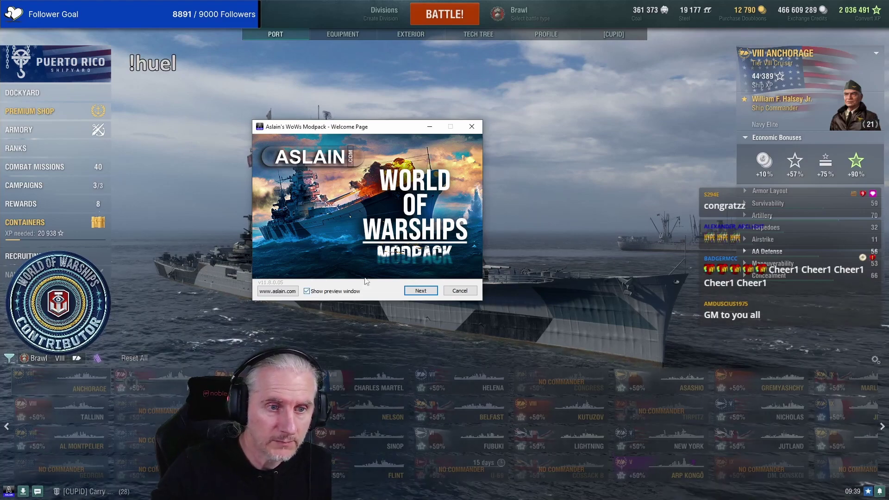
left_click(421, 290)
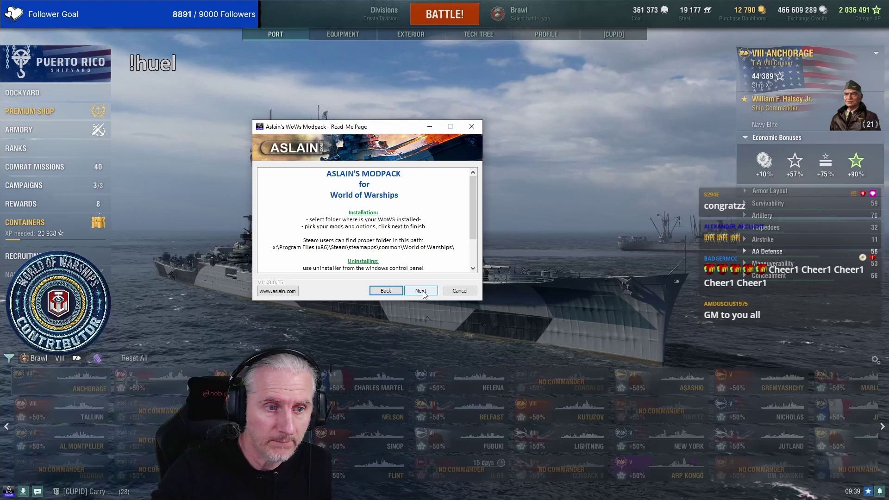
Continue past the read-me page and accept the proposed World of Warships folder as the install location
left_click(421, 291)
left_click(422, 292)
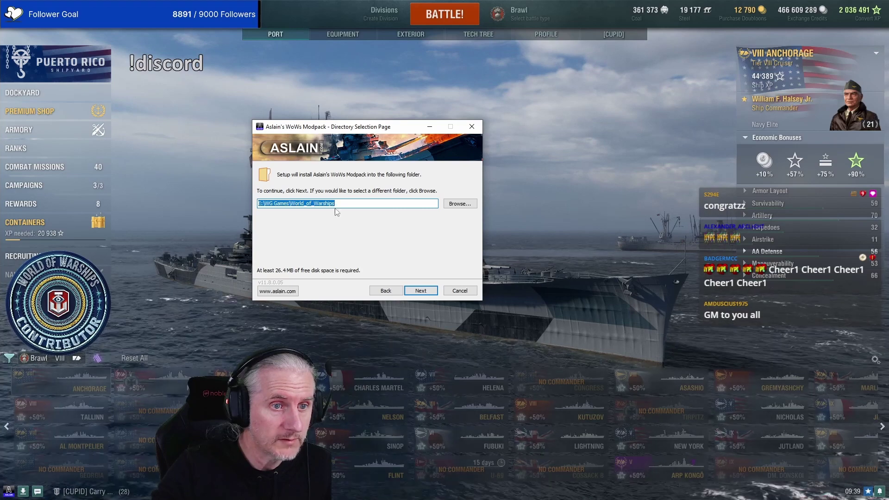
left_click(422, 291)
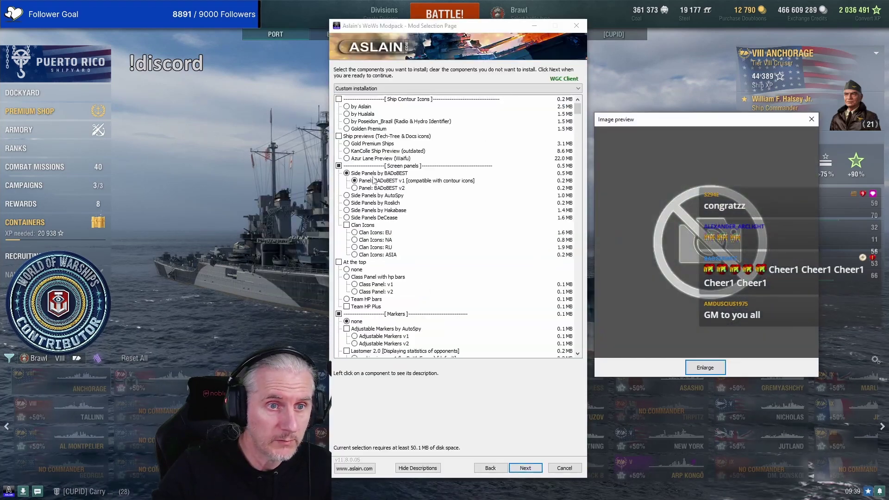
Preview the Panel: BADoBEST v1 side panel mod and the Spotted Indicator marker mod
left_click(395, 181)
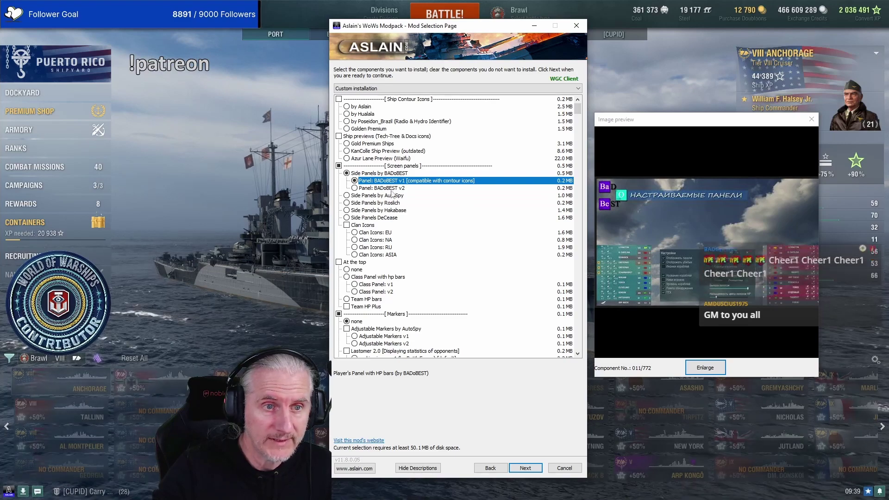
scroll(410, 263, "down", 10)
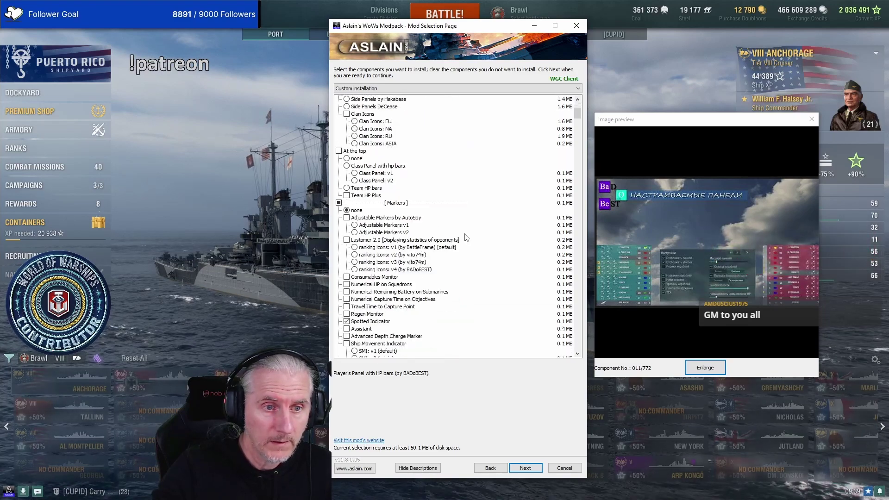
scroll(470, 236, "down", 1)
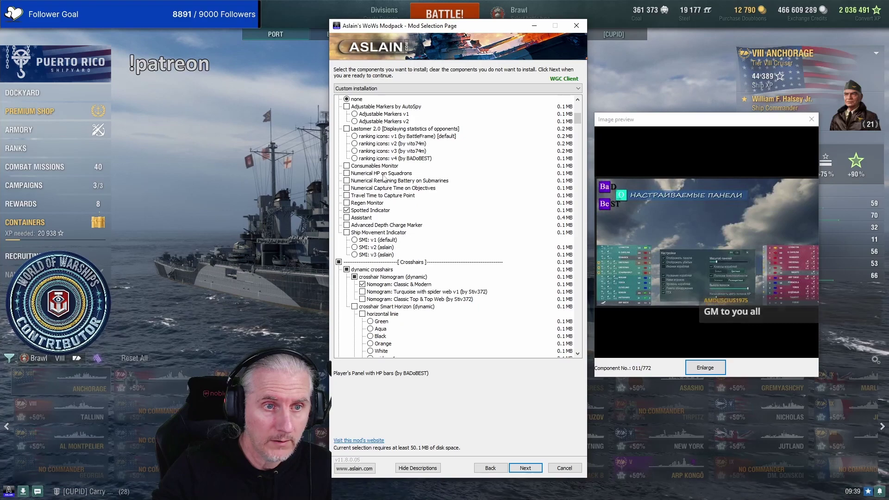
left_click(383, 212)
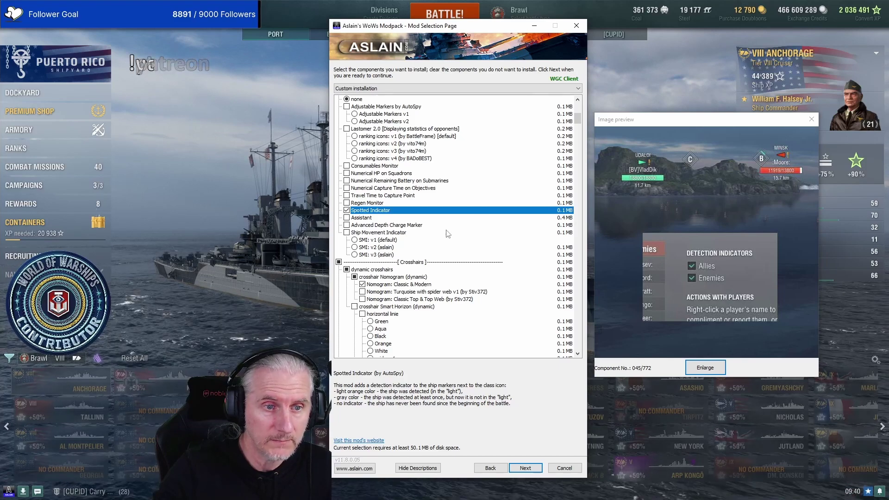
Review the component list from Crosshairs to Port mods, and examine the Session Stats panel in the game port before returning to the installer
scroll(448, 234, "down", 3)
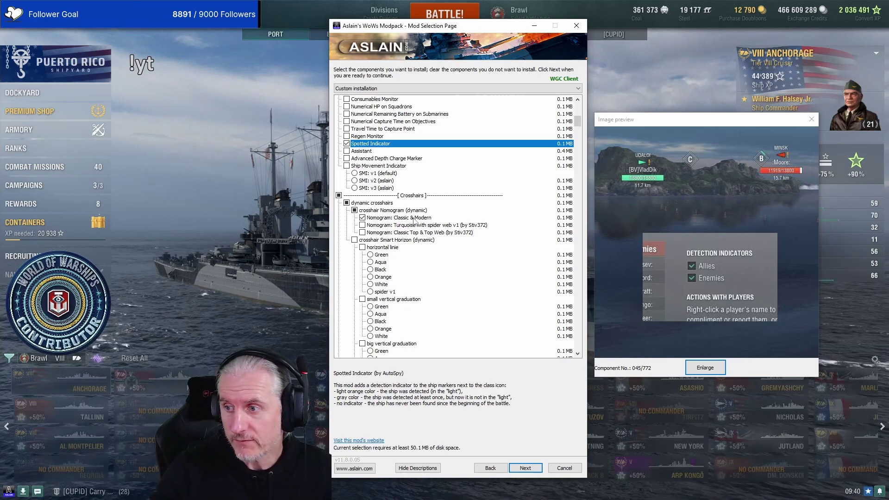
scroll(420, 236, "down", 10)
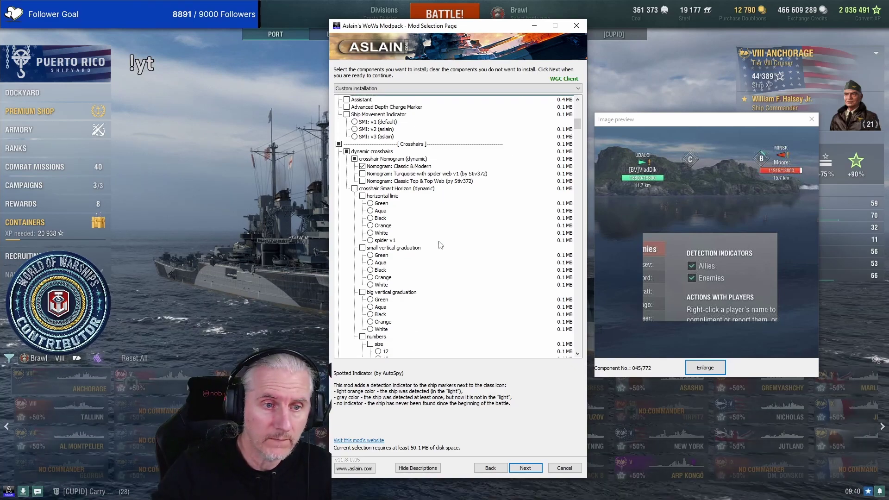
scroll(441, 245, "down", 20)
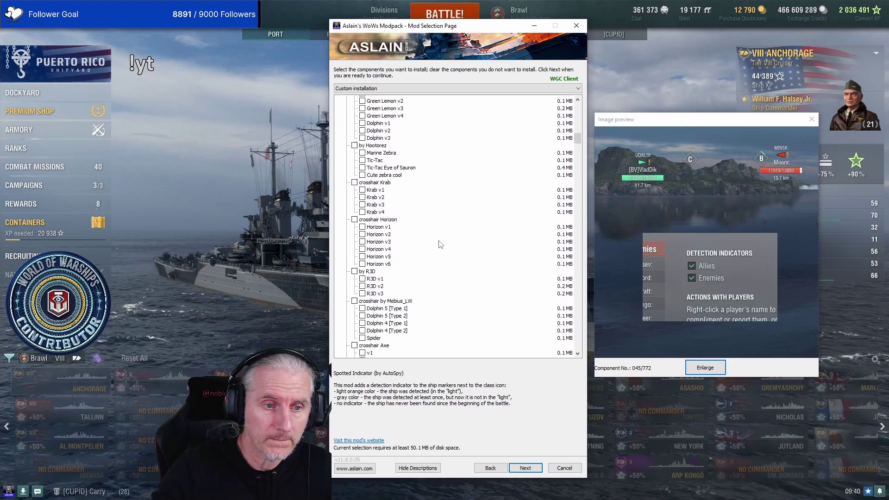
scroll(441, 244, "down", 20)
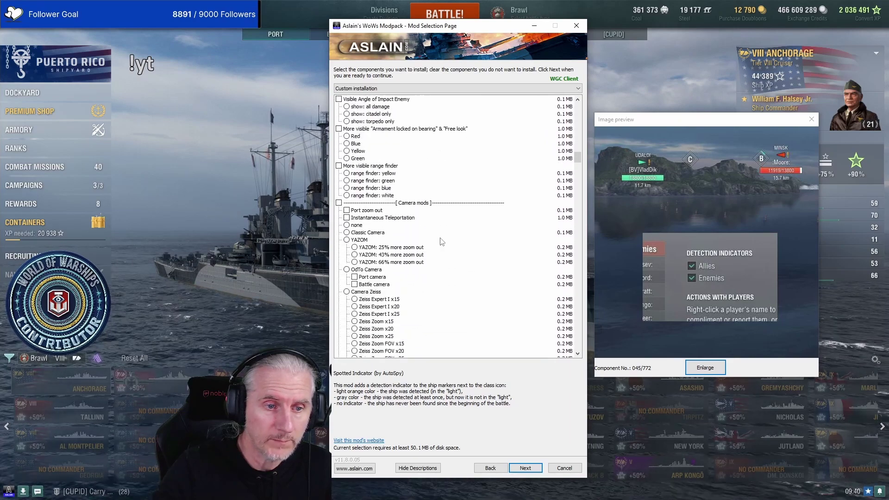
scroll(441, 241, "down", 20)
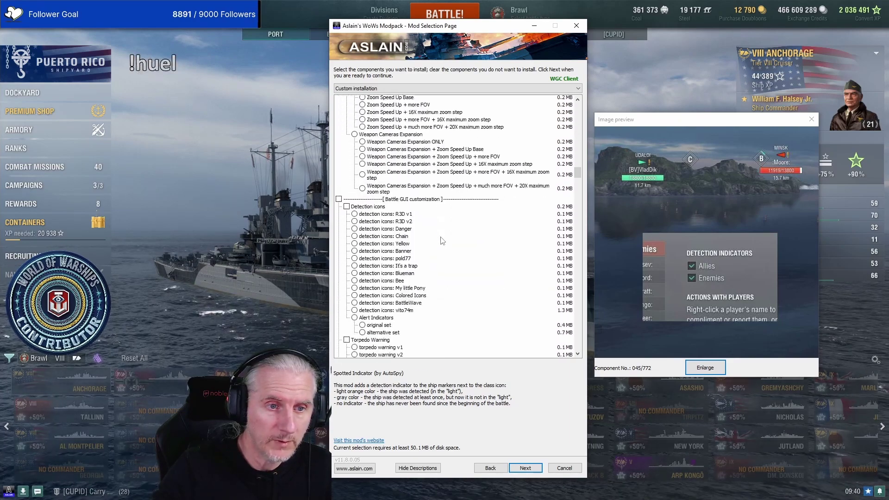
scroll(442, 240, "down", 20)
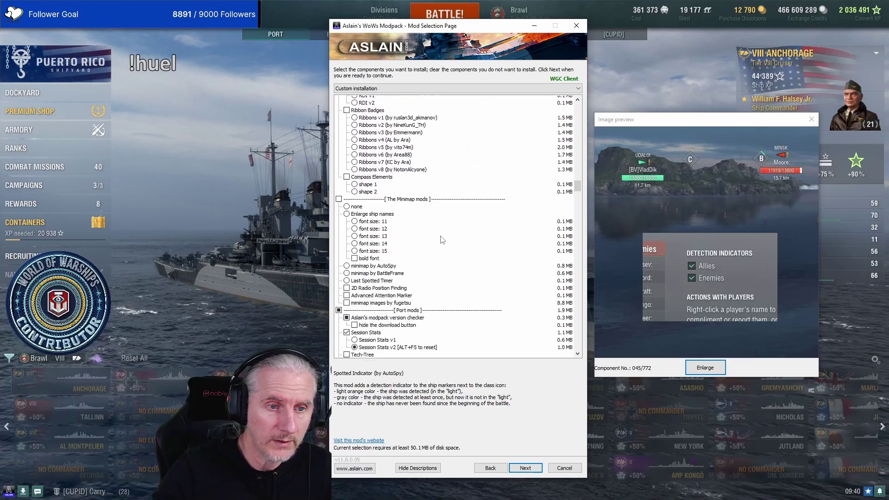
scroll(442, 237, "down", 1)
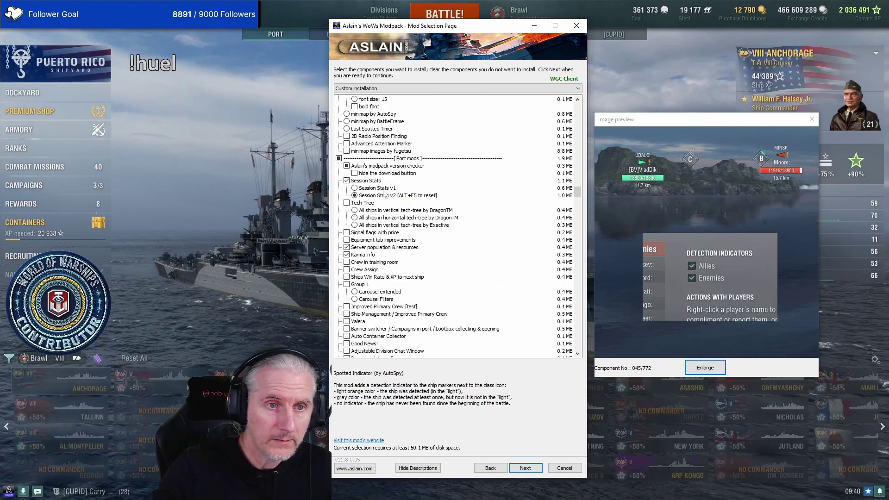
left_click(842, 468)
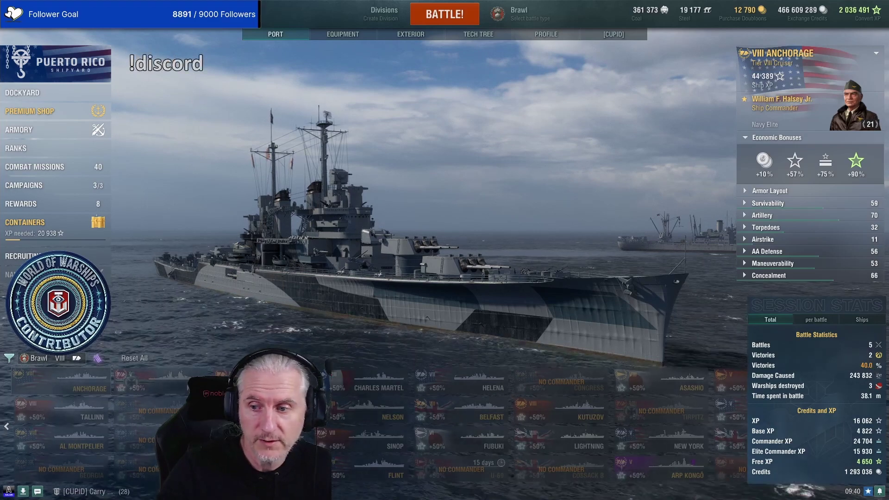
key("alt+Tab")
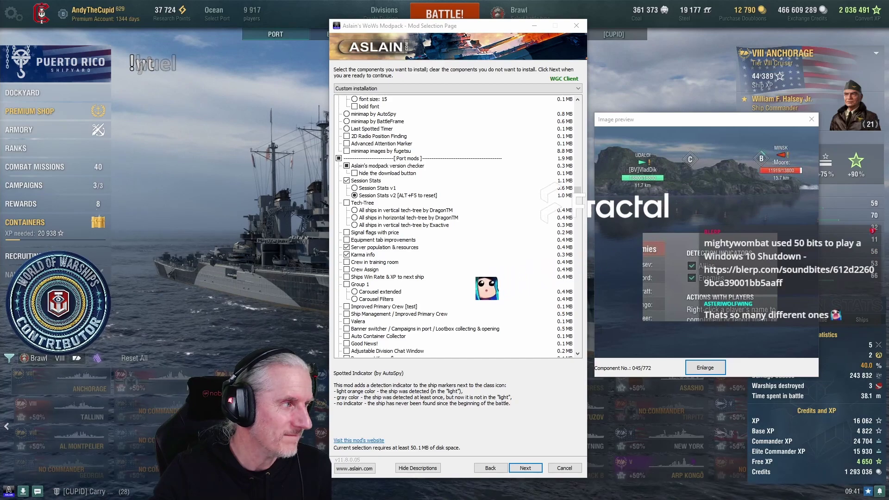
Preview the Battle Expert: v1 mod and move the installer and image preview windows clear of the game's ship details
scroll(407, 266, "down", 6)
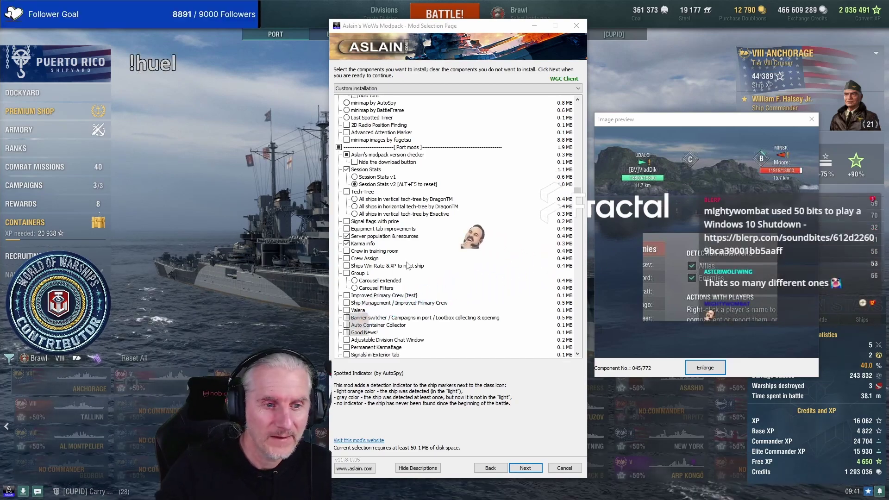
scroll(408, 266, "down", 20)
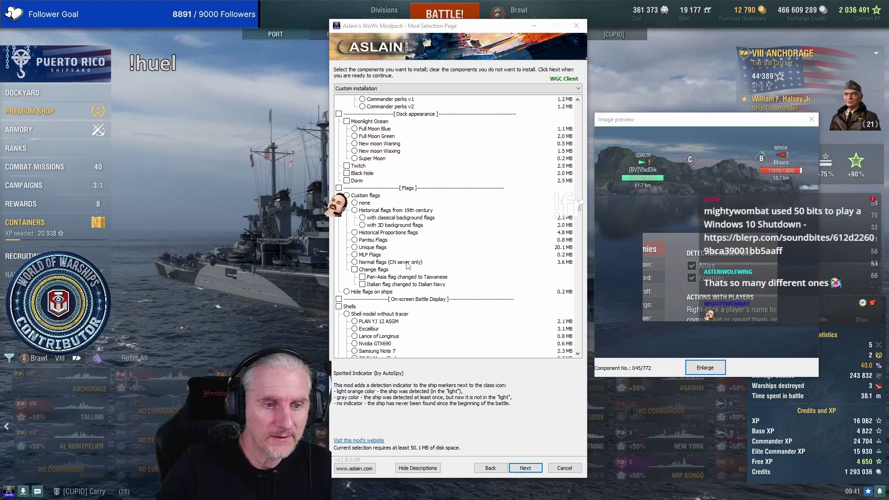
scroll(408, 266, "down", 9)
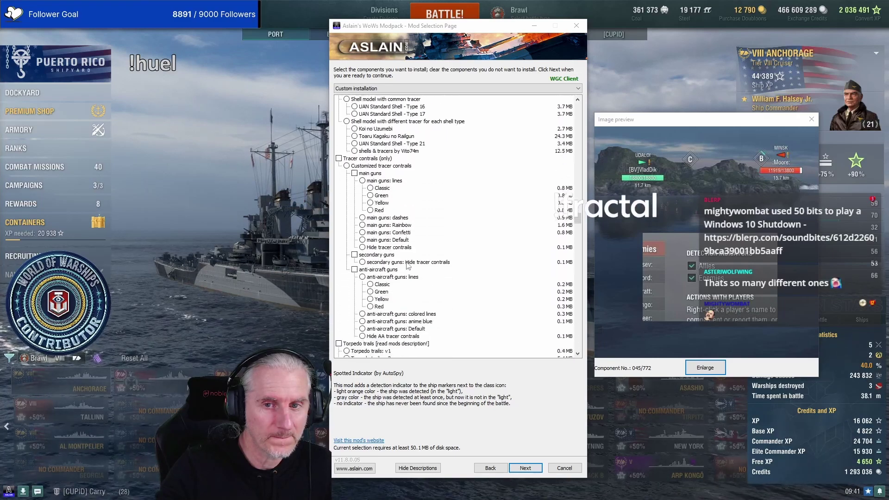
scroll(408, 265, "down", 7)
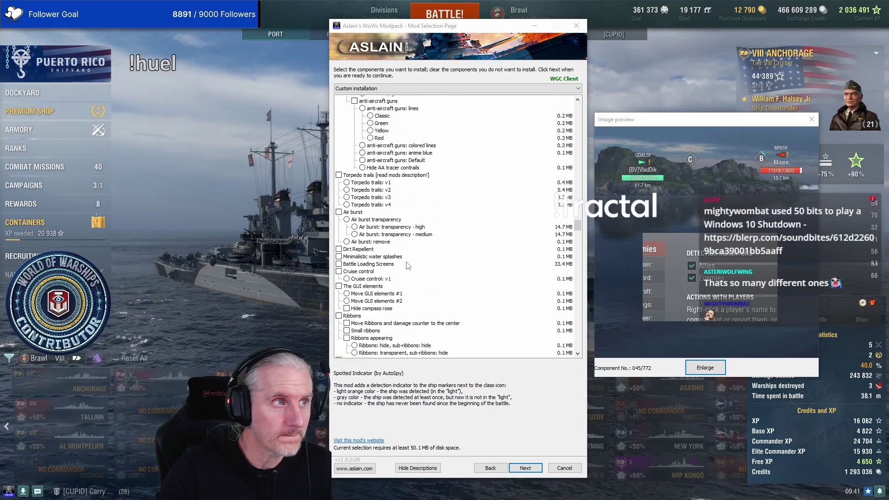
scroll(407, 264, "down", 5)
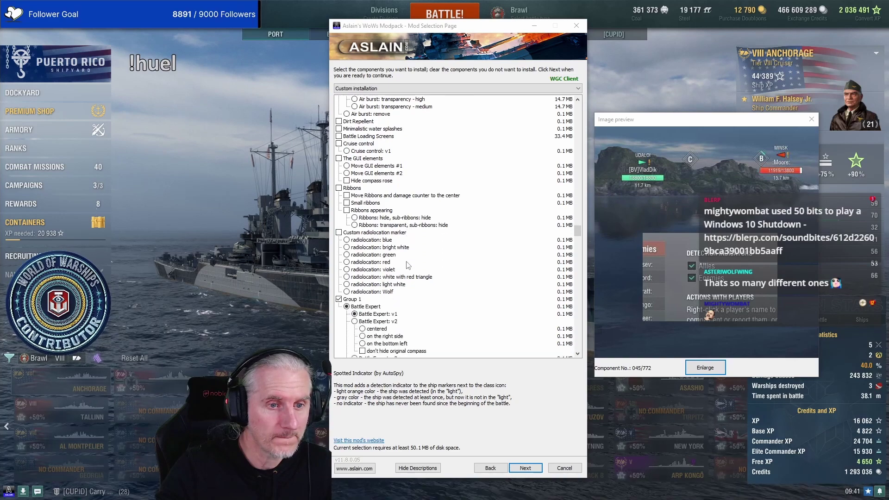
left_click(378, 263)
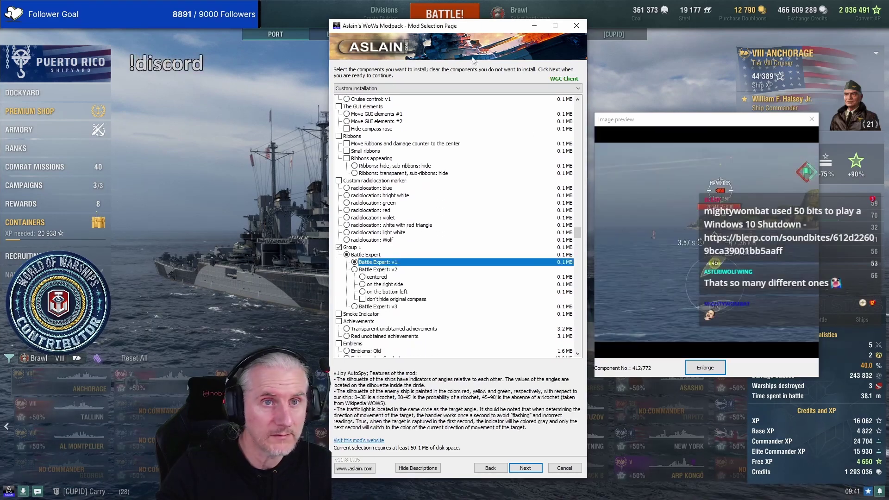
left_click_drag(462, 29, 280, 20)
left_click_drag(655, 121, 457, 113)
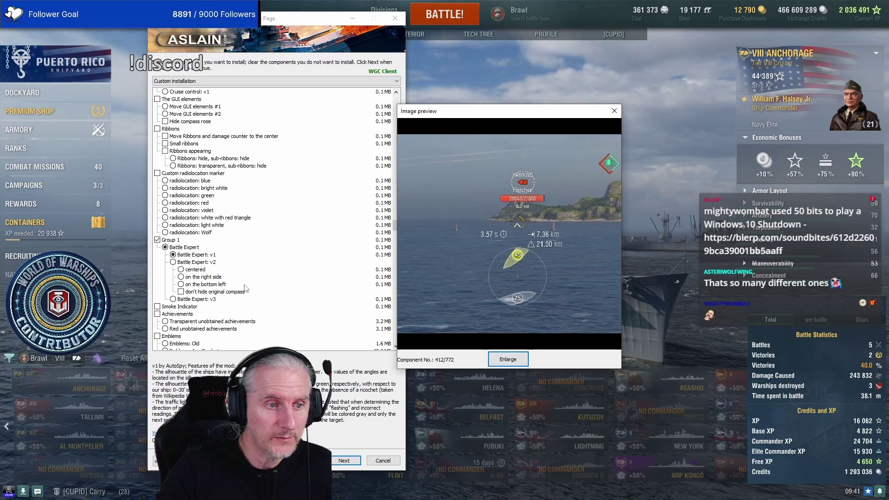
Preview the Secondary Armament Status mod in the component list
scroll(255, 259, "down", 11)
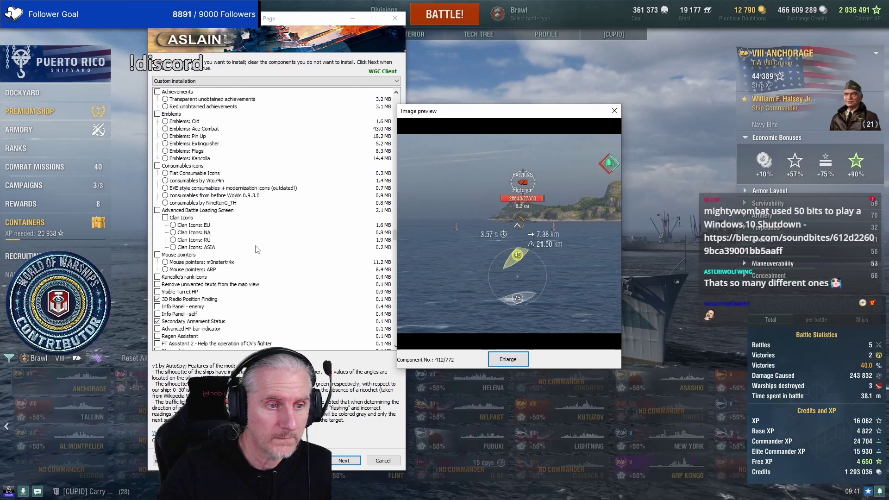
scroll(257, 248, "down", 2)
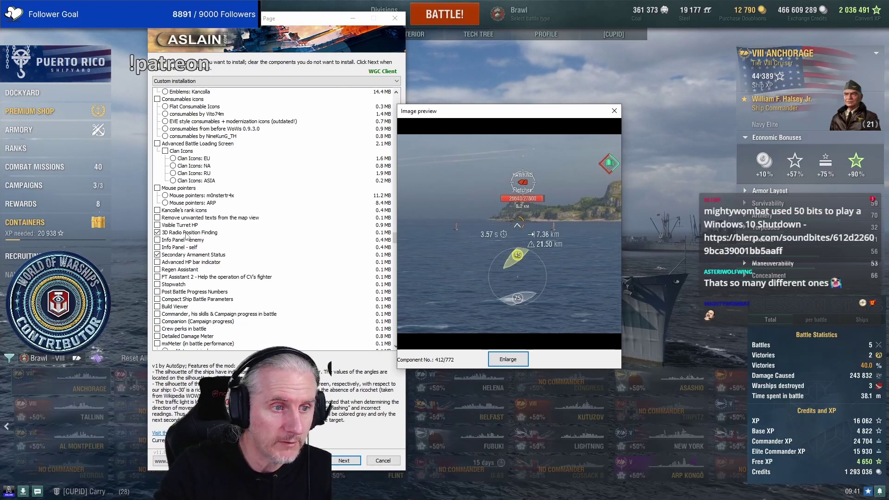
left_click(198, 255)
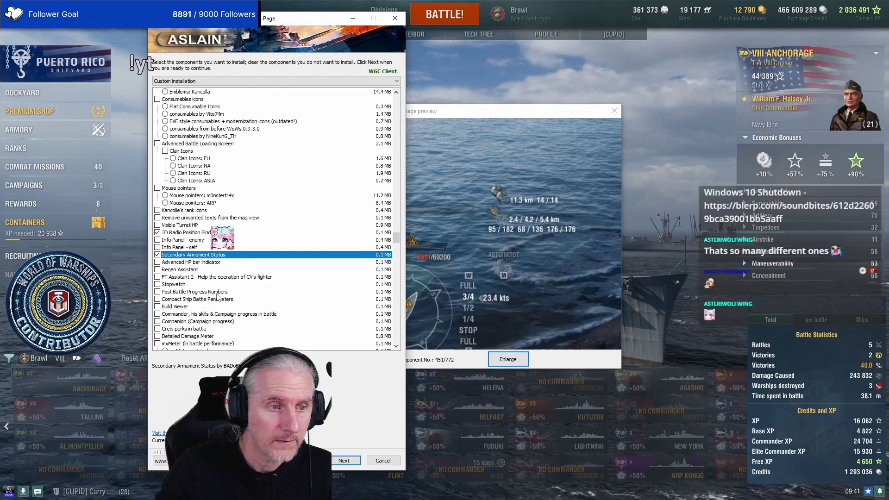
Review the component list from Secondary Armament Status through the chat, commander, sound, skin, text and map mods to Tweaks, and return to the starting entry
scroll(221, 293, "down", 2)
scroll(220, 293, "down", 4)
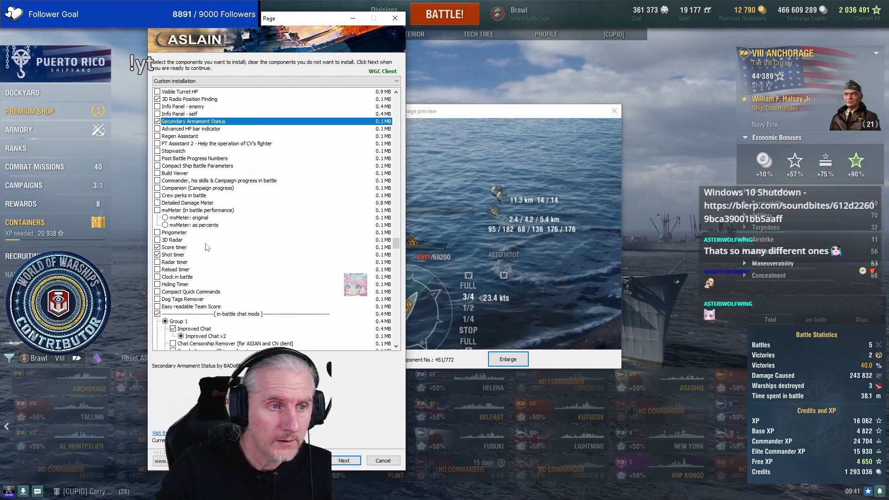
scroll(244, 257, "down", 6)
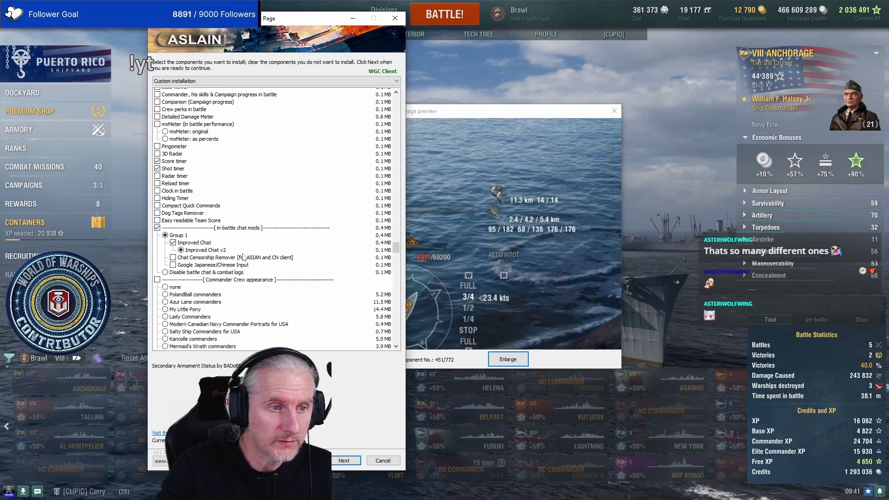
scroll(261, 257, "down", 15)
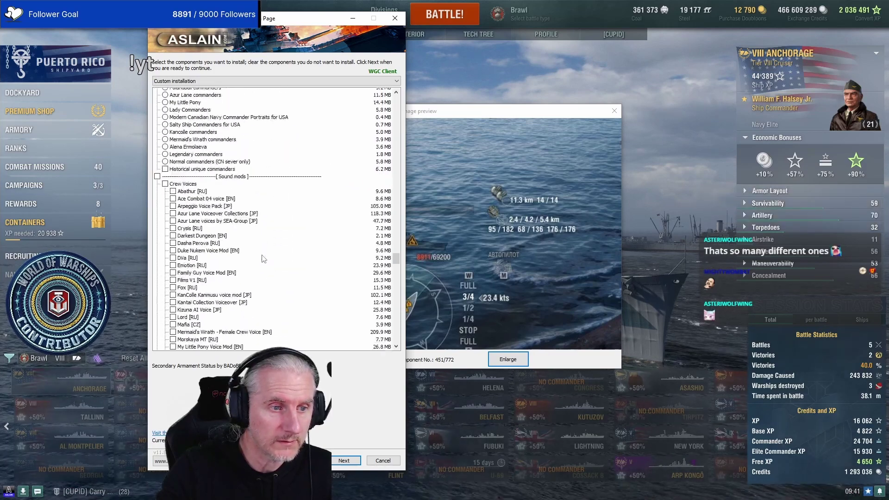
scroll(265, 255, "down", 20)
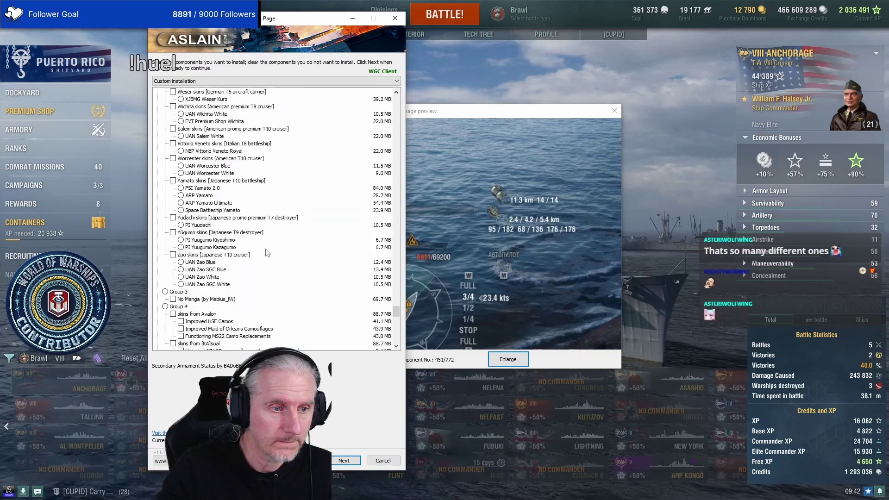
scroll(267, 253, "down", 1)
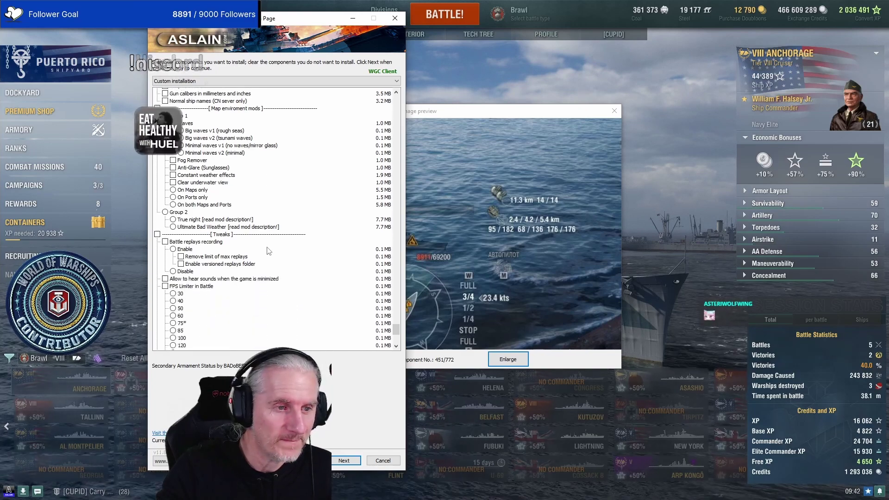
scroll(268, 250, "down", 1)
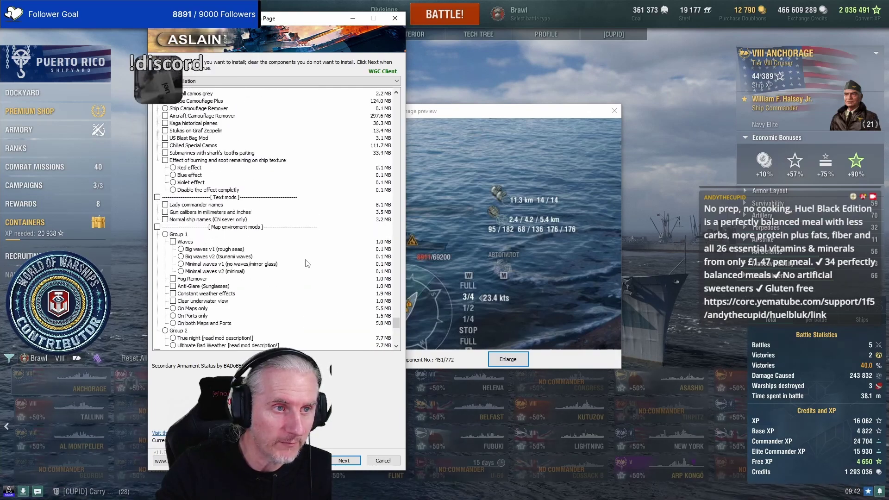
scroll(305, 264, "down", 10)
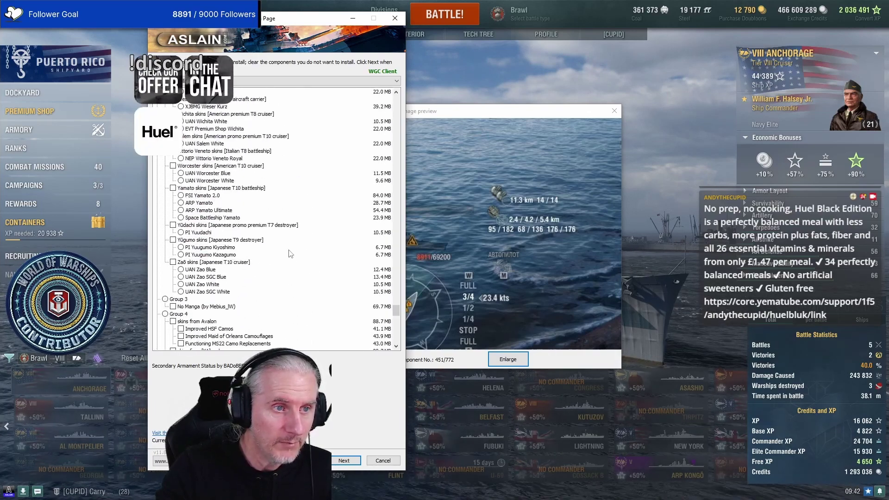
scroll(259, 222, "up", 10)
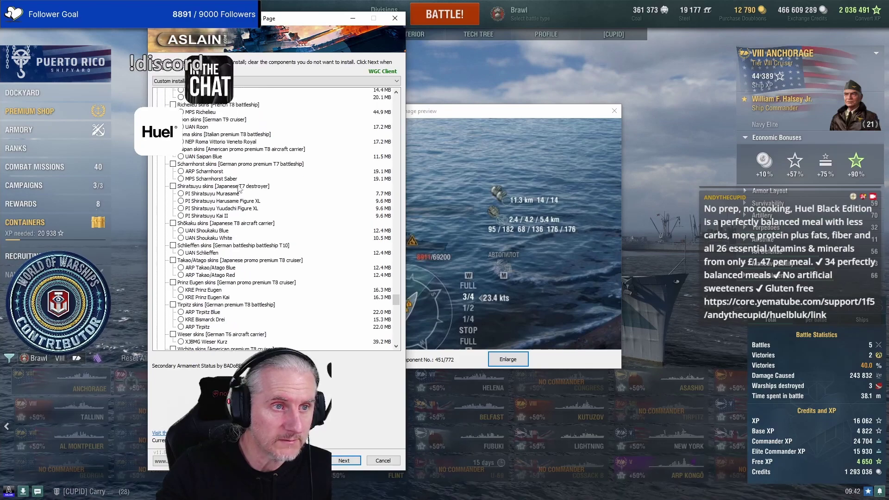
scroll(238, 188, "up", 10)
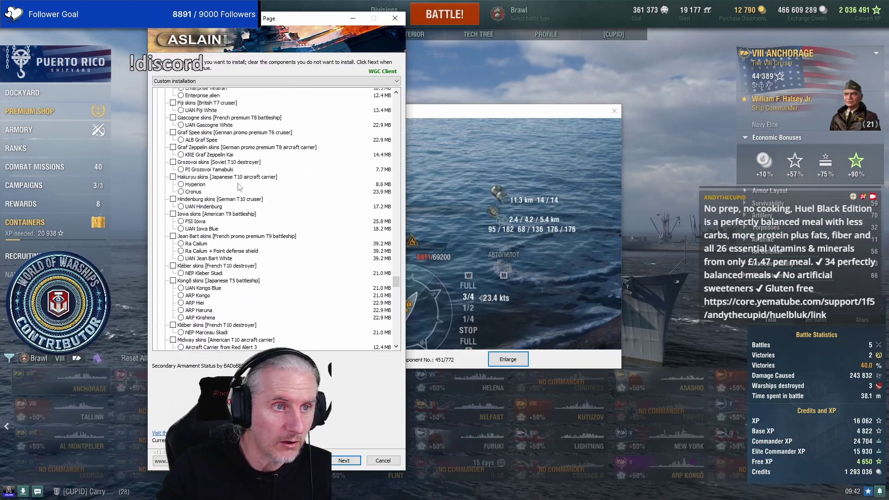
scroll(238, 187, "up", 10)
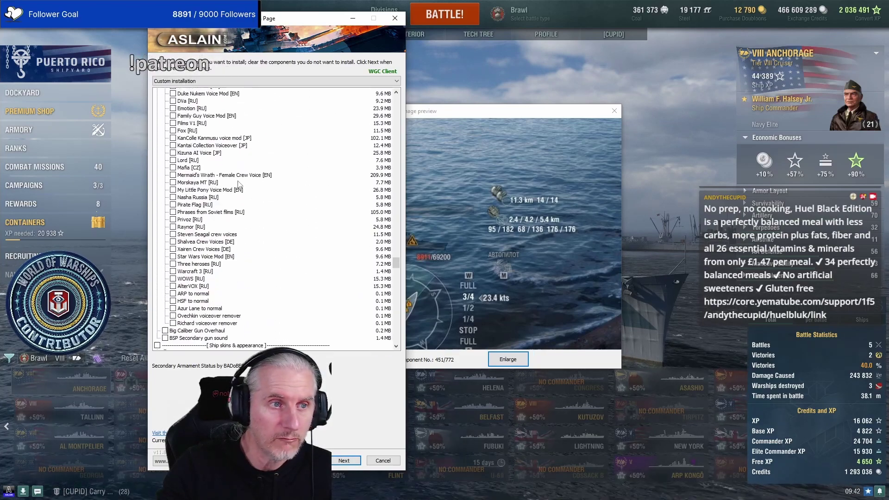
scroll(239, 184, "up", 10)
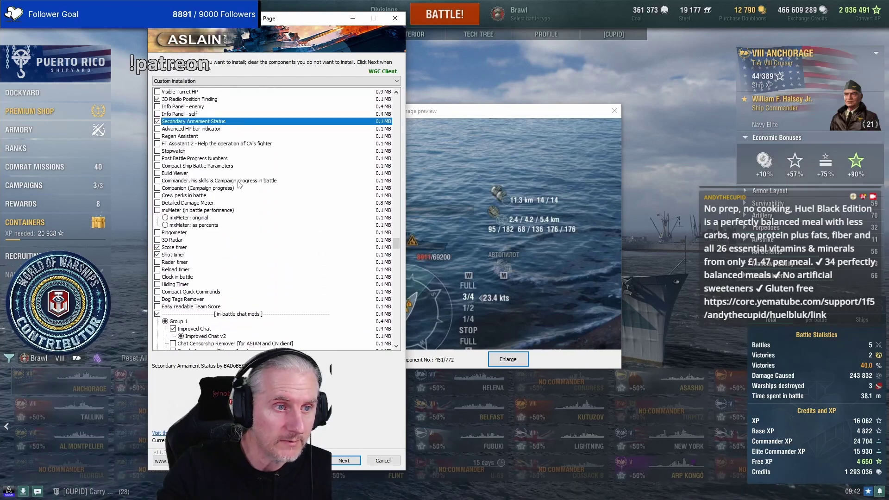
scroll(239, 184, "up", 9)
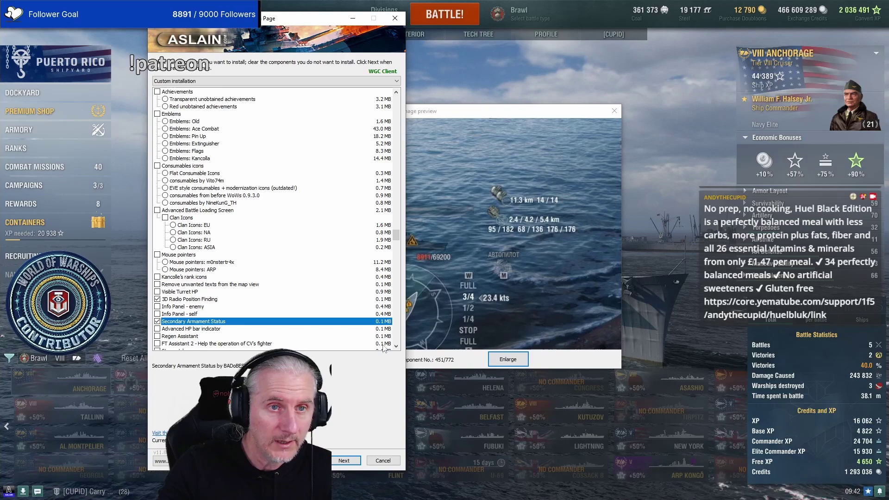
Close the mod image preview and continue to the installer's additional task options
left_click_drag(615, 111, 683, 116)
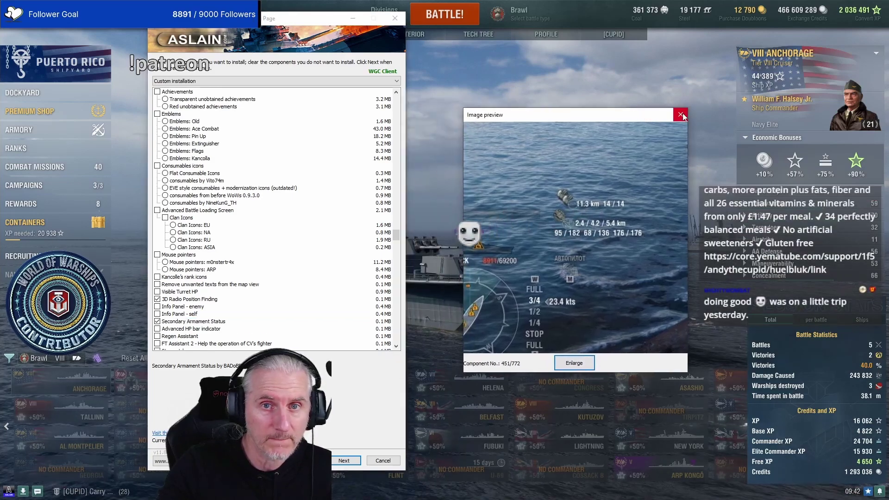
left_click(681, 115)
left_click(344, 460)
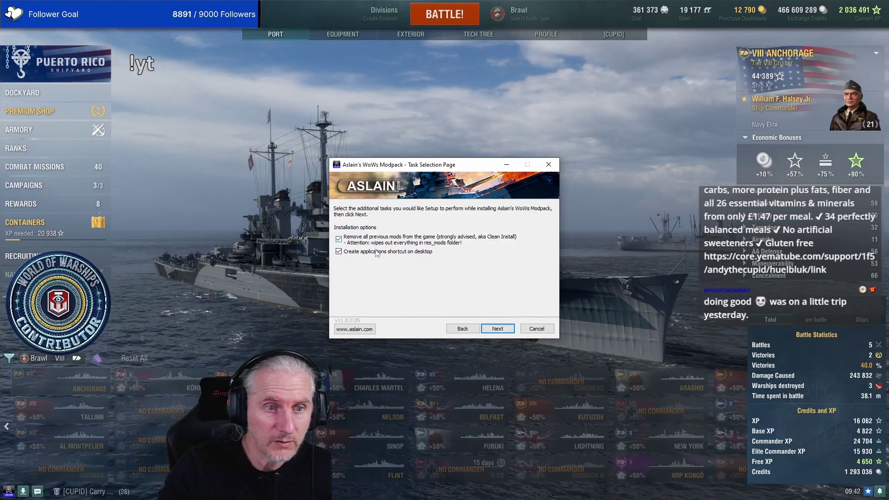
Cancel the modpack installer and open the Controls settings in World of Warships
left_click(529, 325)
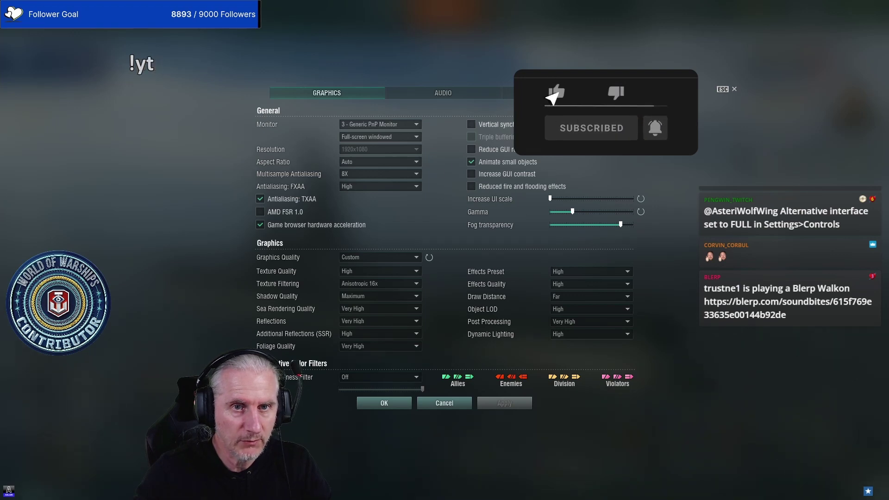
left_click(559, 92)
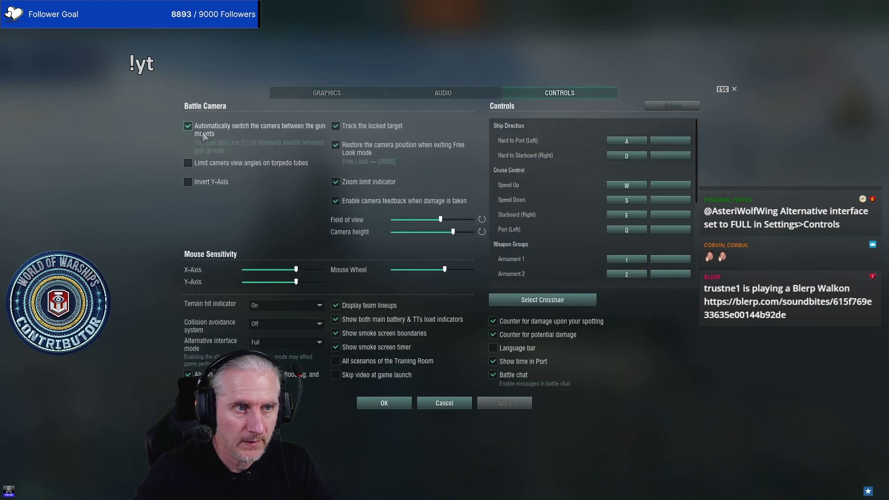